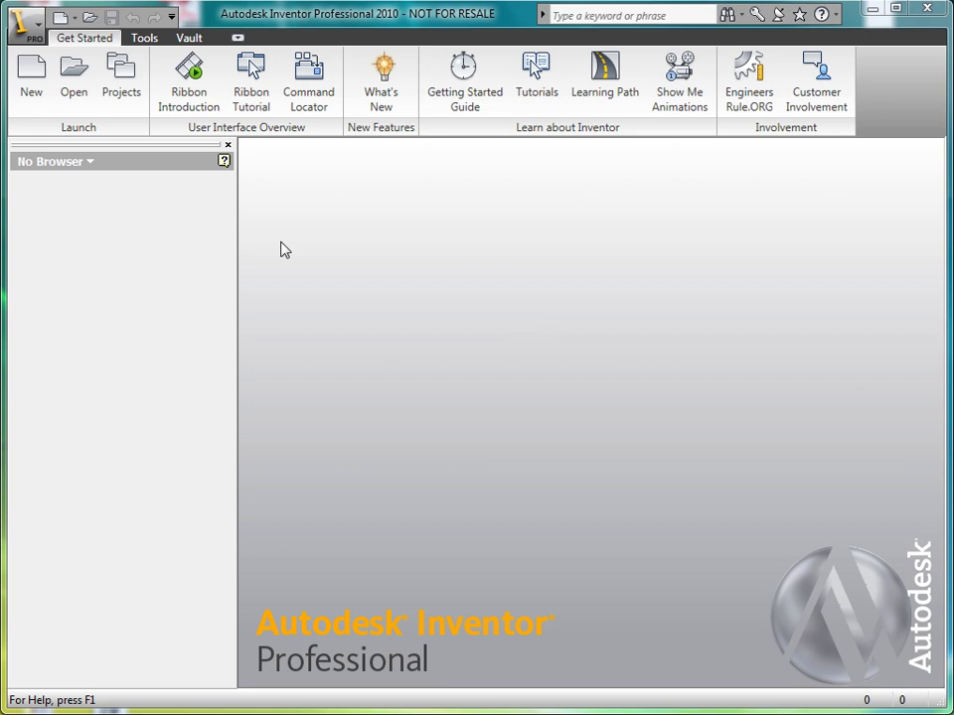
Open the Studio.iam assembly file
{"action": "left_click", "coordinate": [75, 78]}
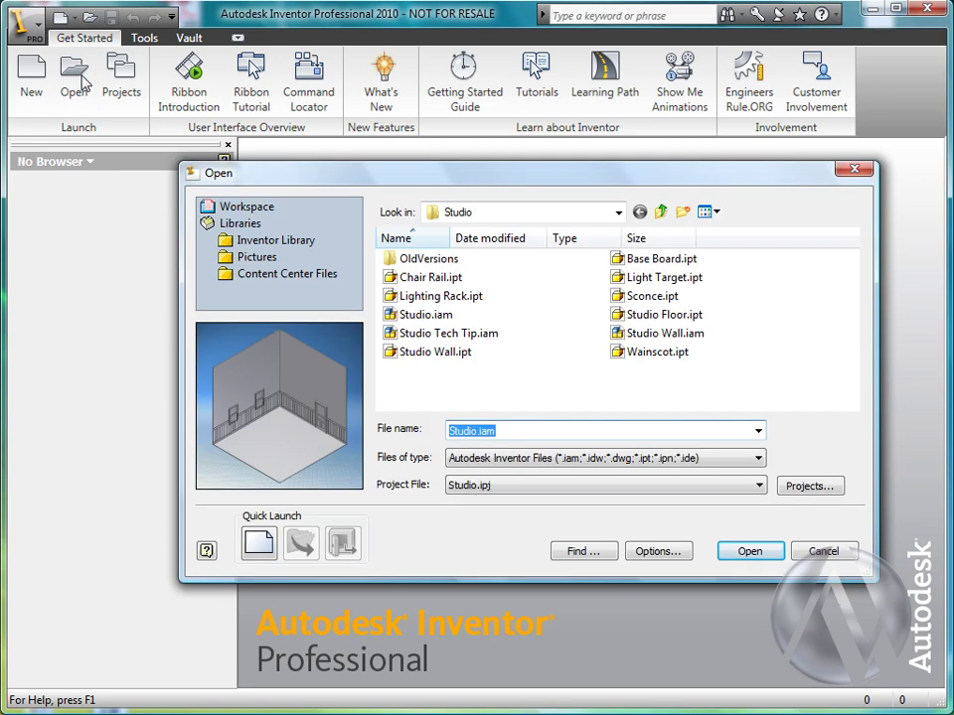
{"action": "left_click", "coordinate": [427, 324]}
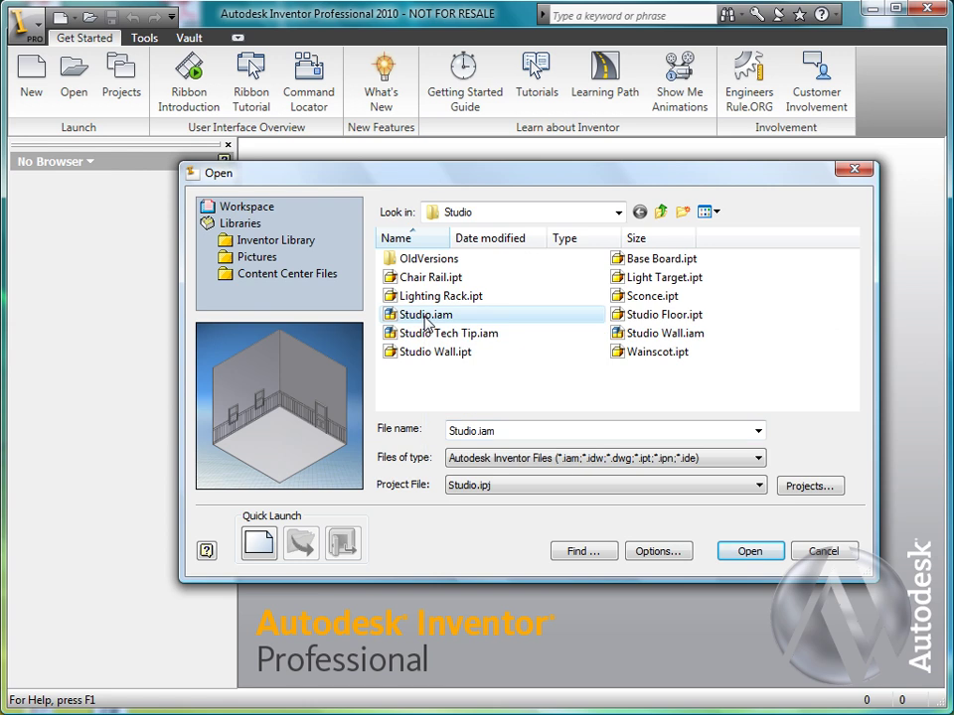
{"action": "double_click", "coordinate": [426, 316]}
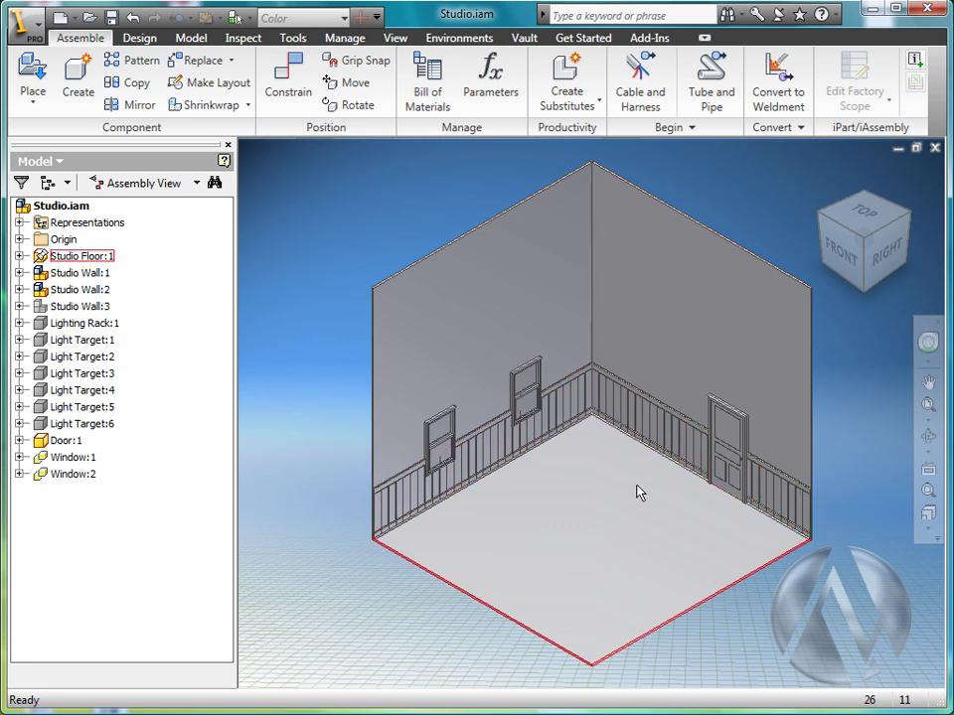
Hide Studio Wall:3 with the door, then make it visible again
{"action": "right_click", "coordinate": [97, 310]}
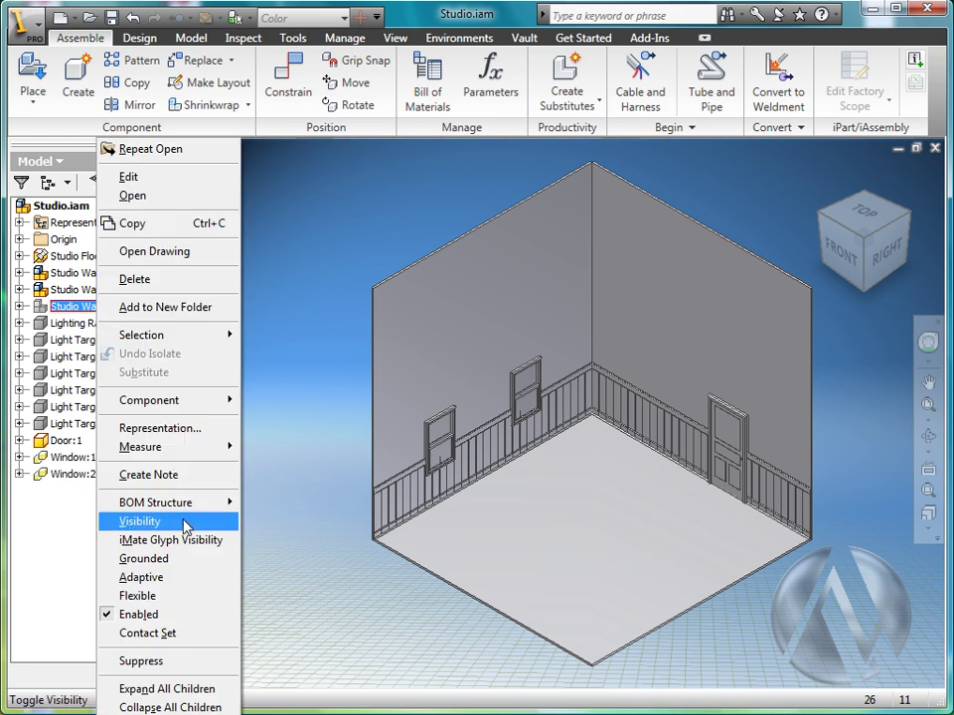
{"action": "left_click", "coordinate": [189, 522]}
{"action": "left_click", "coordinate": [100, 307]}
{"action": "right_click", "coordinate": [99, 307]}
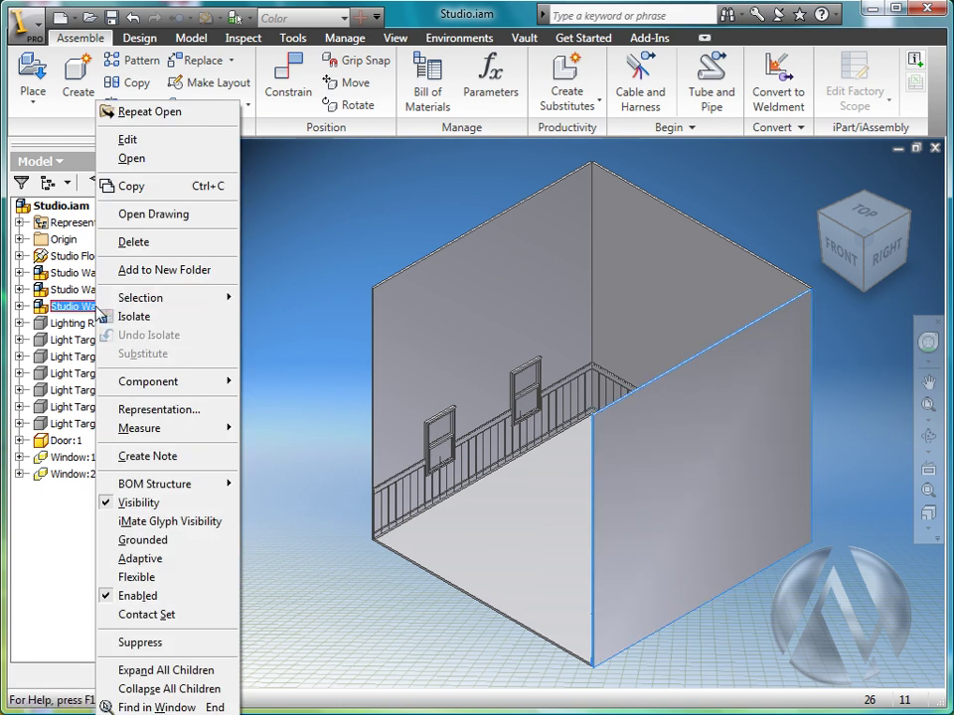
{"action": "left_click", "coordinate": [133, 503]}
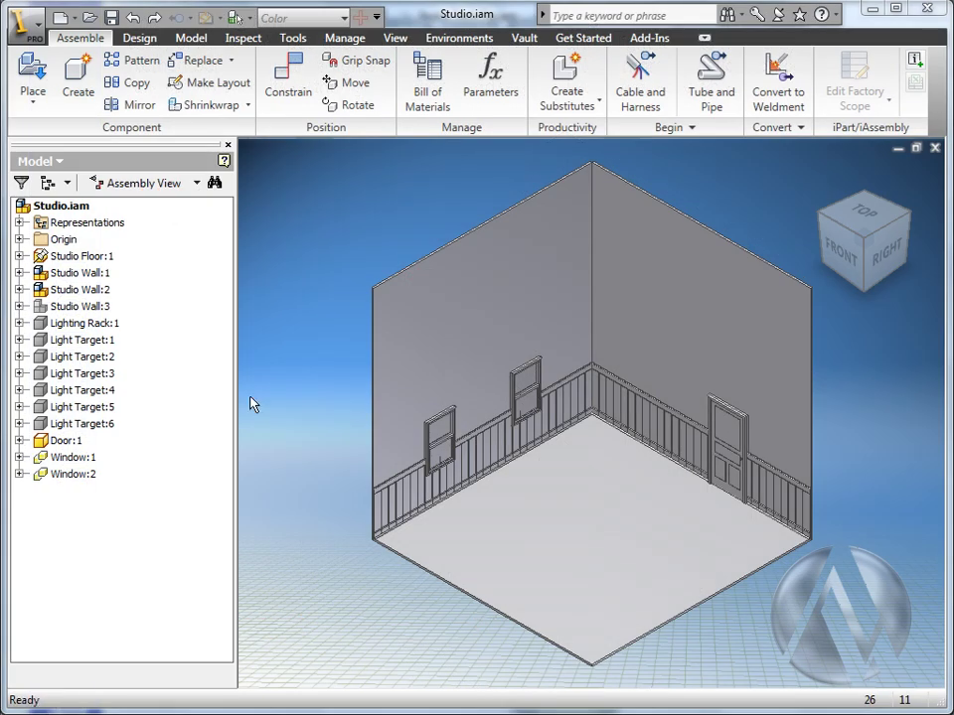
Make Lighting Rack:1 through Light Target:6 visible in the assembly
{"action": "left_click", "coordinate": [99, 325]}
{"action": "left_click", "coordinate": [79, 423], "text": "shift"}
{"action": "right_click", "coordinate": [92, 326]}
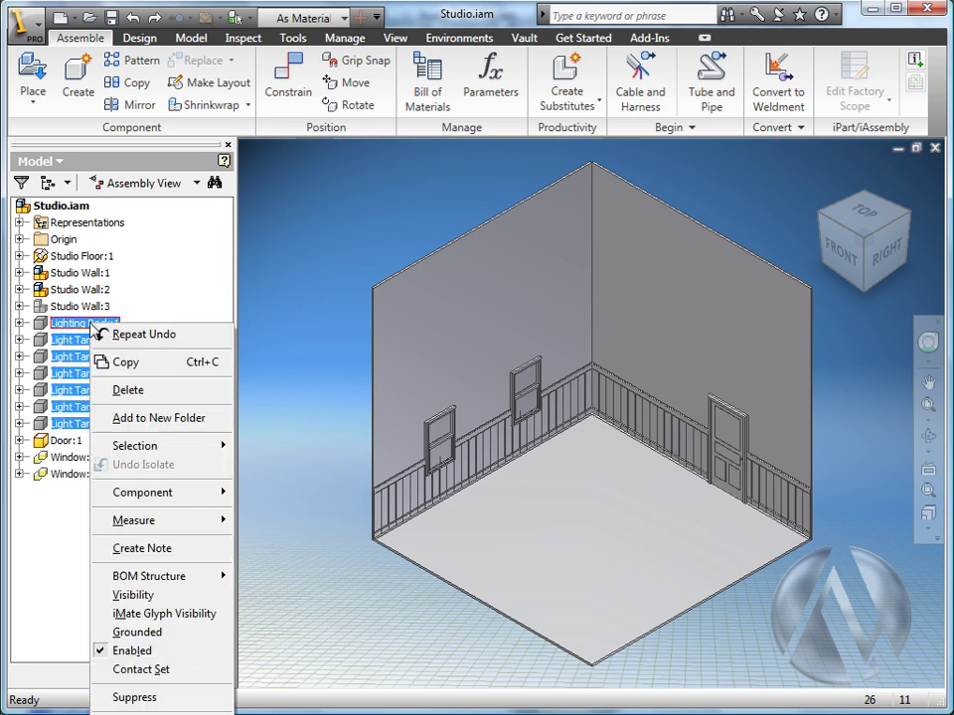
{"action": "left_click", "coordinate": [132, 595]}
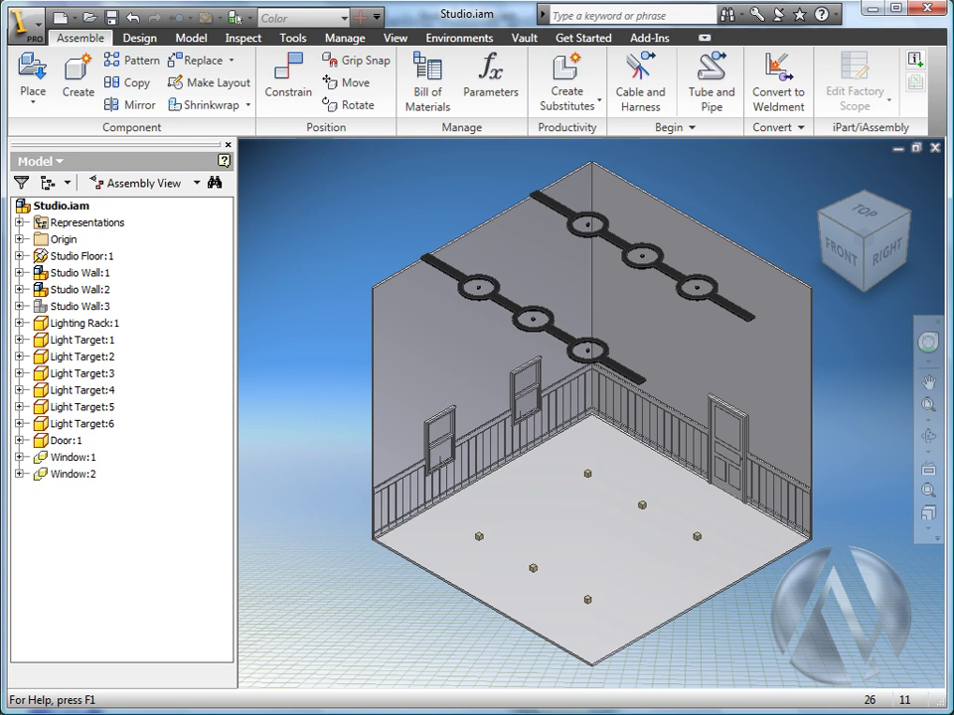
Switch to Inventor Studio and edit a ceiling spotlight's lighting style
{"action": "left_click", "coordinate": [459, 38]}
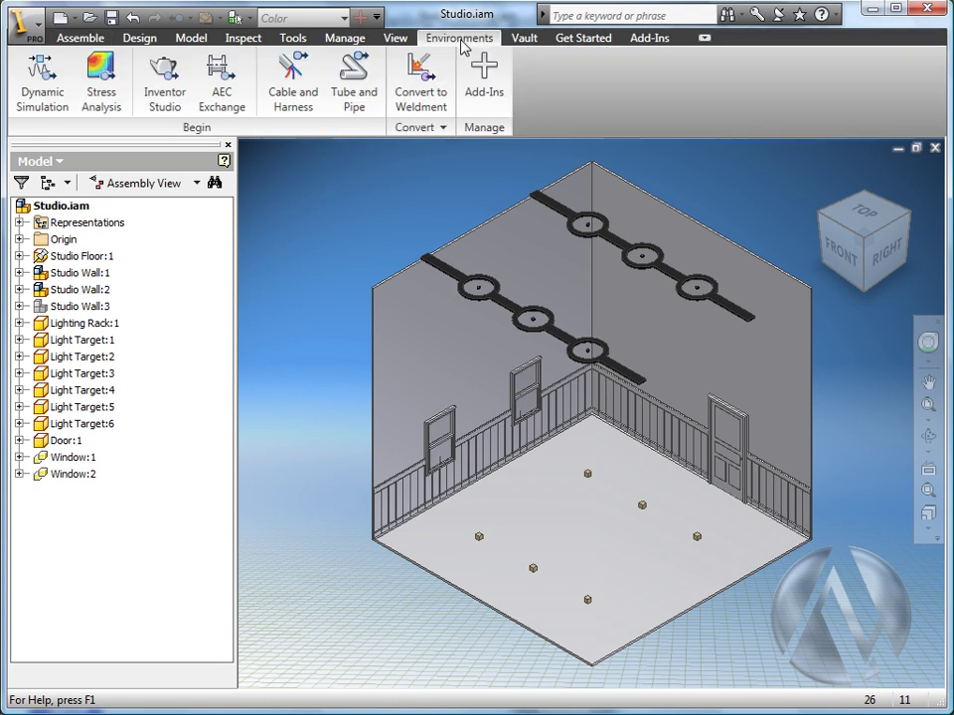
{"action": "left_click", "coordinate": [164, 80]}
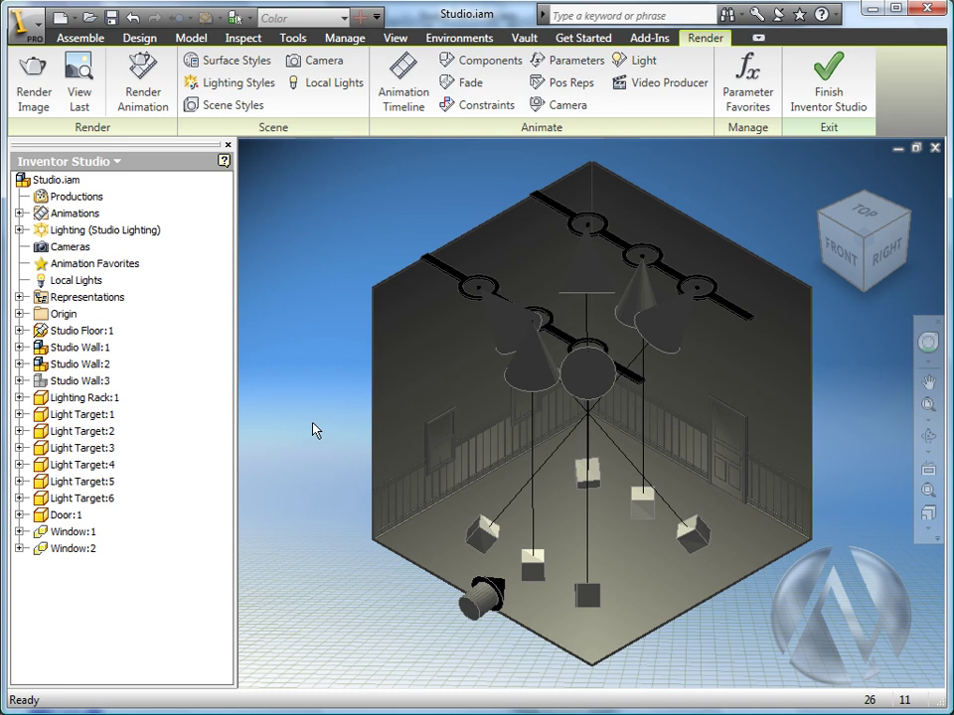
{"action": "right_click", "coordinate": [537, 384]}
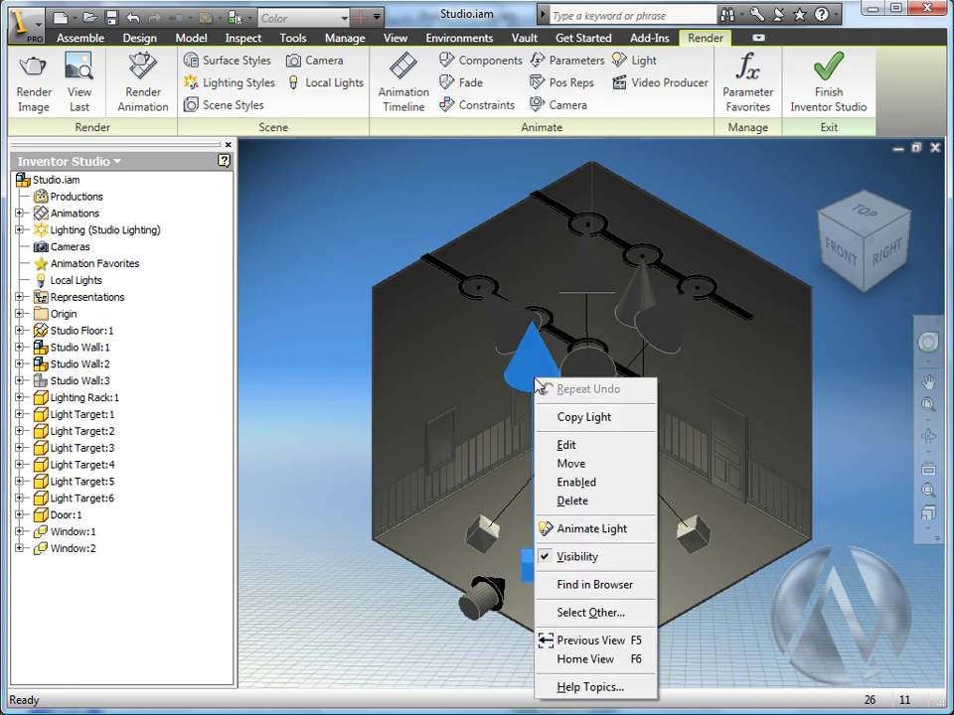
{"action": "left_click", "coordinate": [564, 445]}
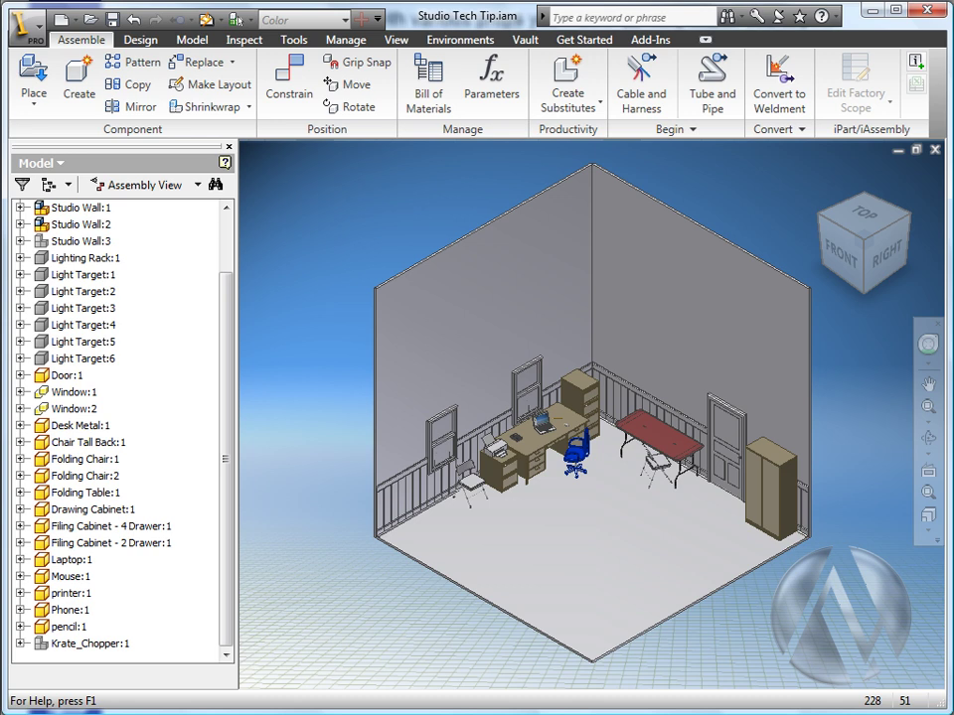
Place one Folding Chair.ipt from Inventor Library > Office Equipment > Chair beside the room
{"action": "left_click", "coordinate": [32, 75]}
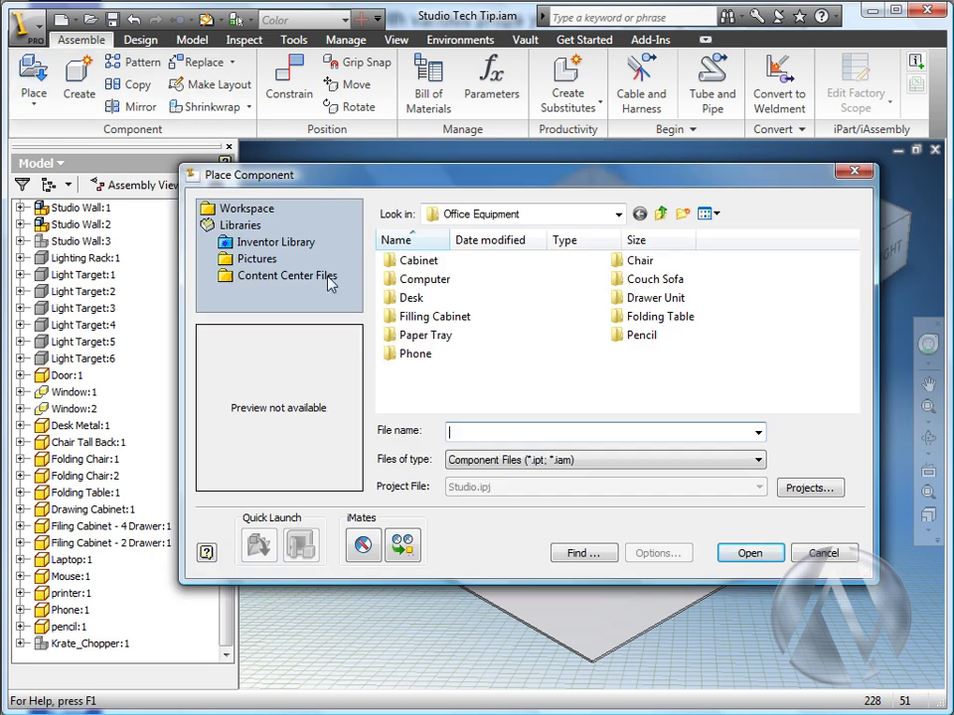
{"action": "left_click", "coordinate": [256, 242]}
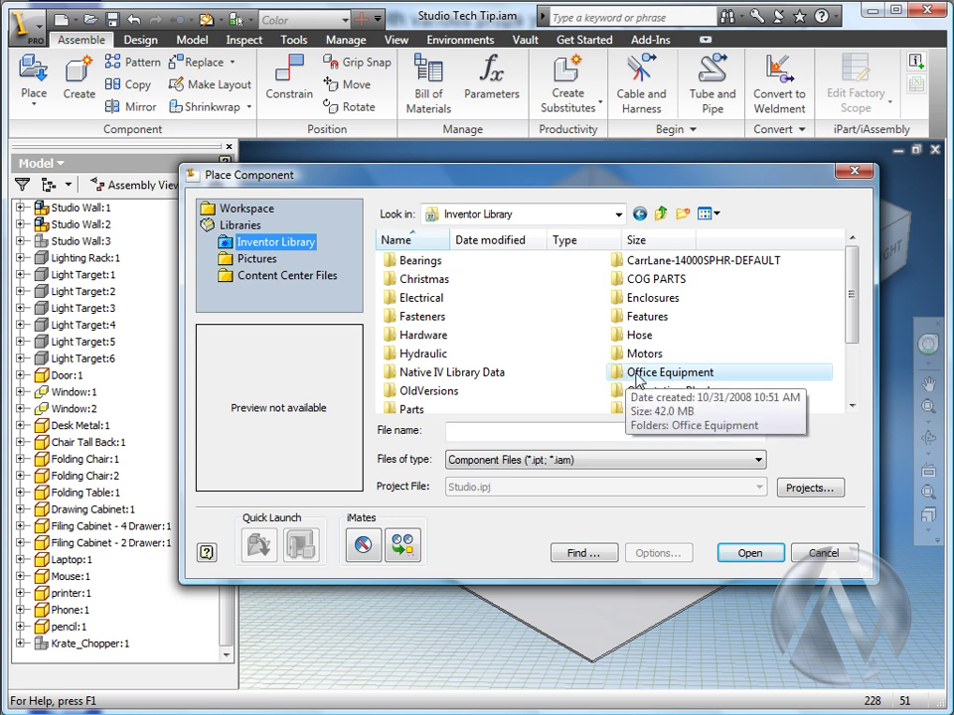
{"action": "double_click", "coordinate": [639, 376]}
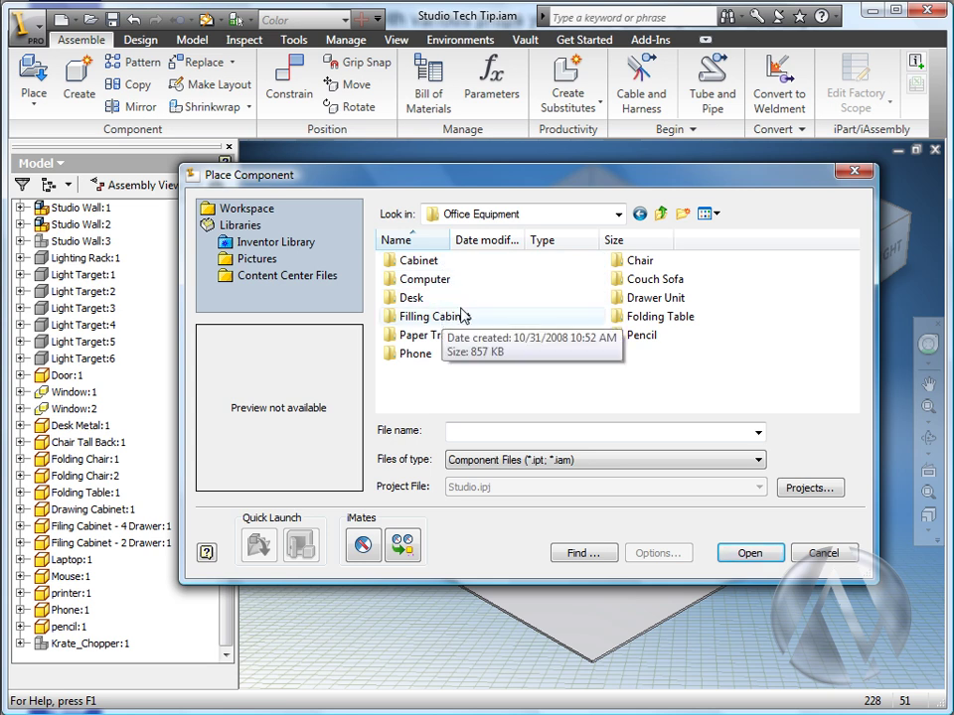
{"action": "double_click", "coordinate": [628, 261]}
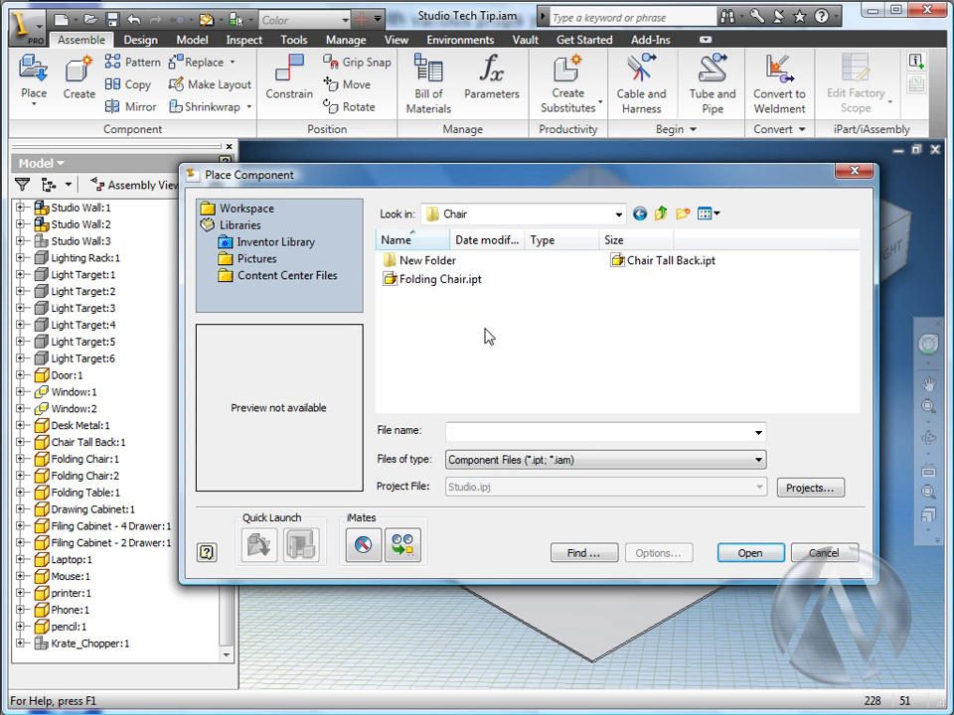
{"action": "left_click", "coordinate": [445, 281]}
{"action": "left_click", "coordinate": [750, 554]}
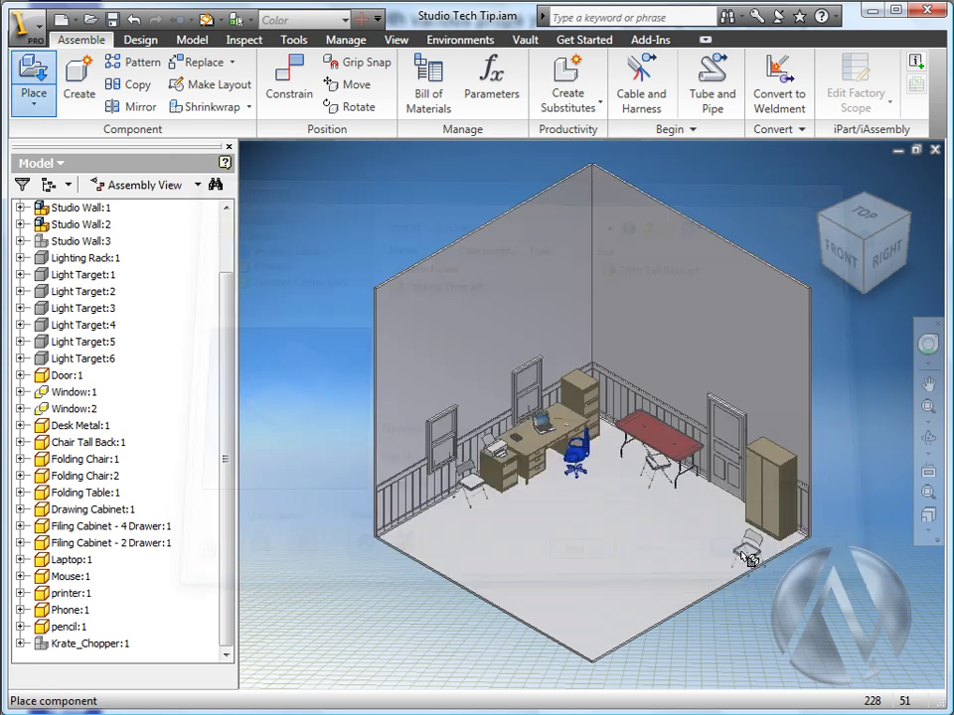
{"action": "left_click", "coordinate": [353, 573]}
{"action": "right_click", "coordinate": [401, 609]}
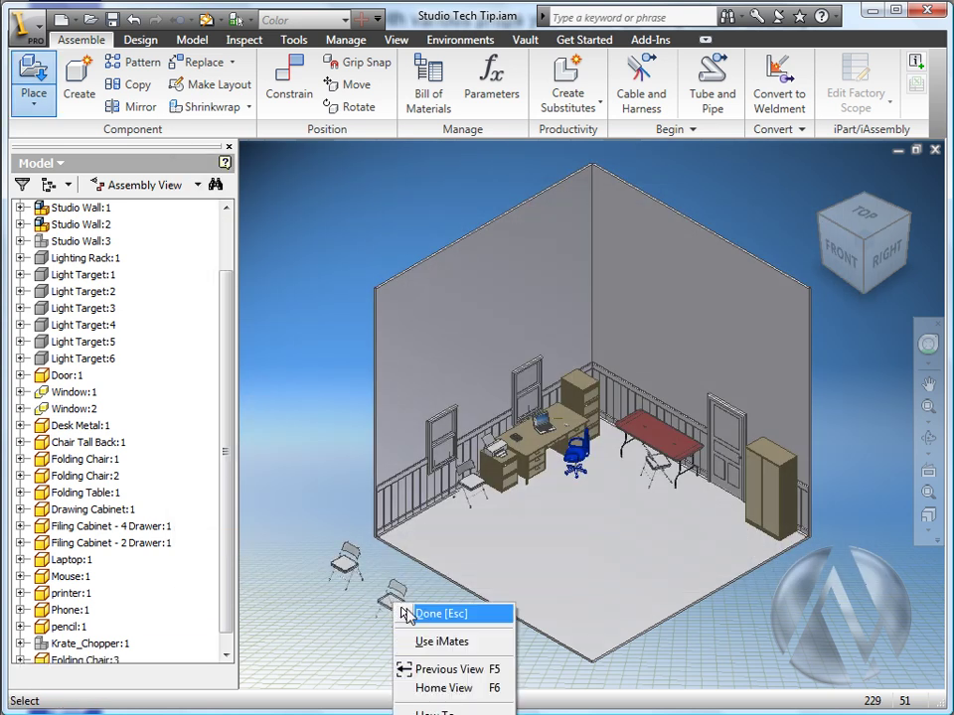
{"action": "left_click", "coordinate": [425, 613]}
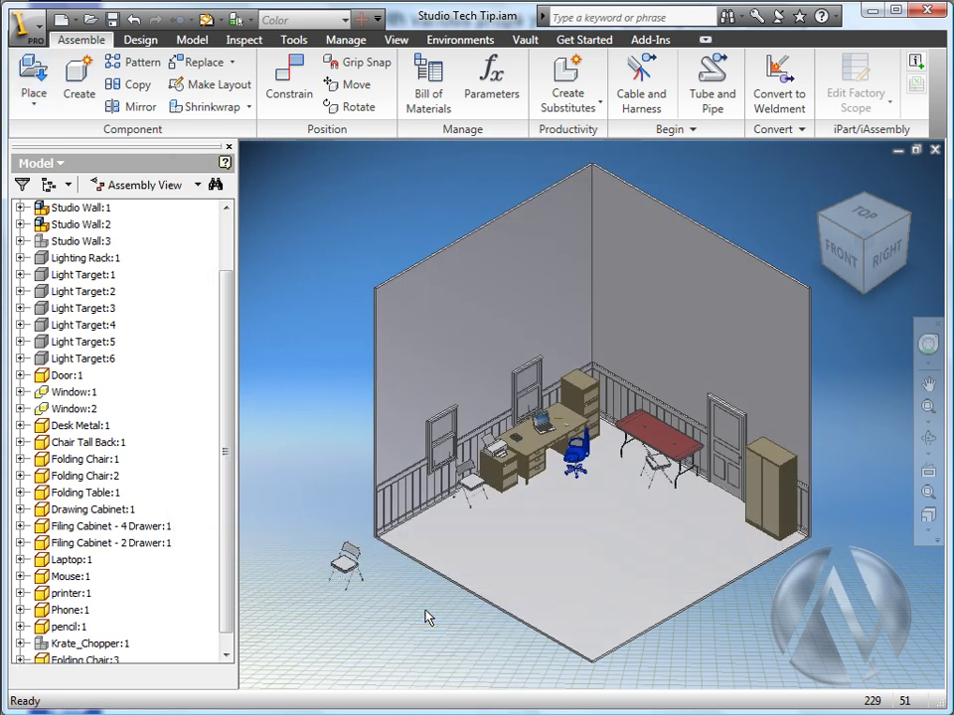
Drag the new folding chair onto the studio floor
{"action": "left_click", "coordinate": [346, 562]}
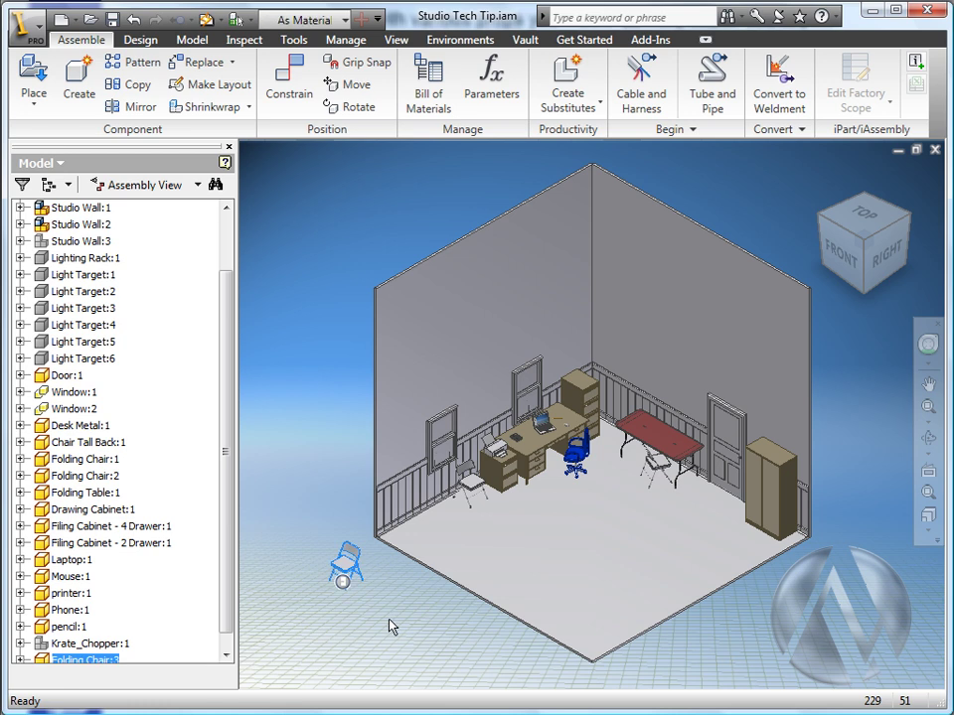
{"action": "key", "text": "c"}
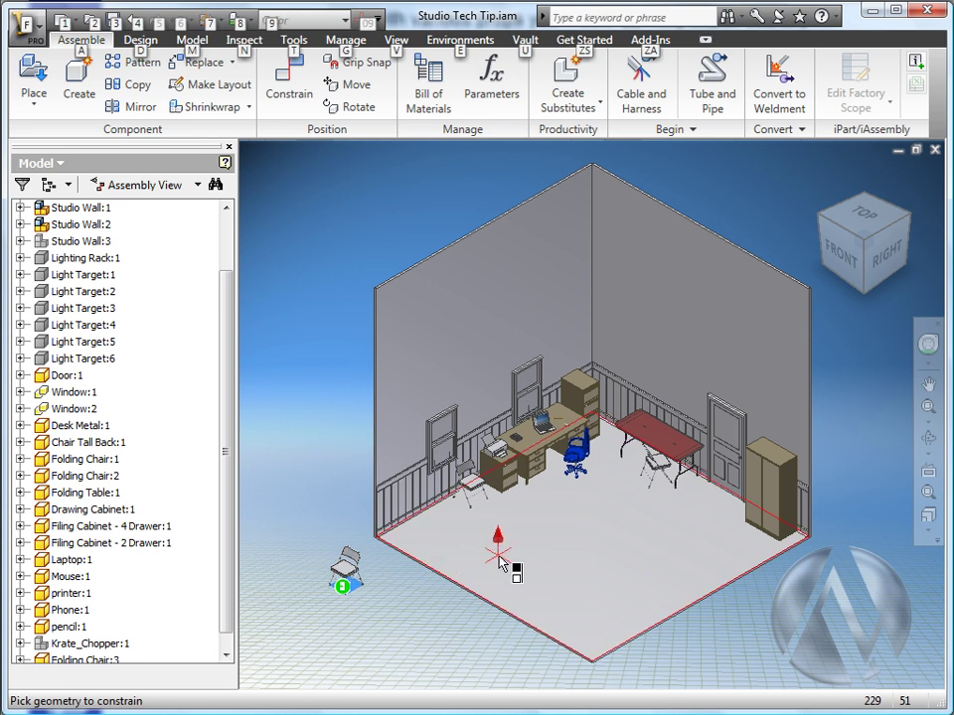
{"action": "key", "text": "Escape"}
{"action": "left_click_drag", "start_coordinate": [360, 573], "coordinate": [596, 532]}
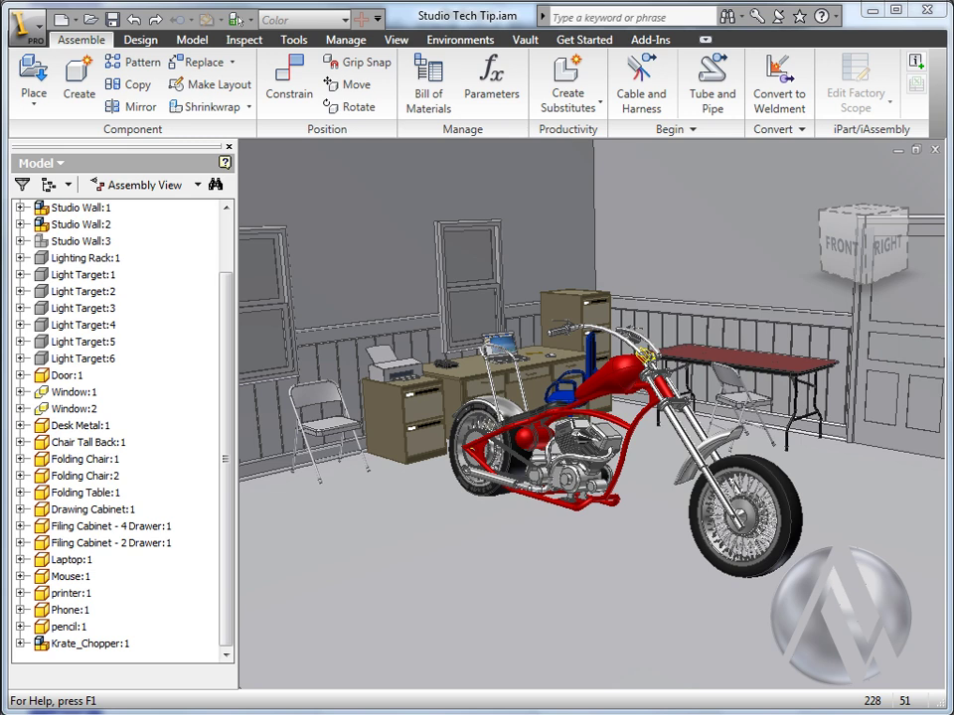
In Inventor Studio, render the image using the Active View size preset
{"action": "left_click", "coordinate": [458, 40]}
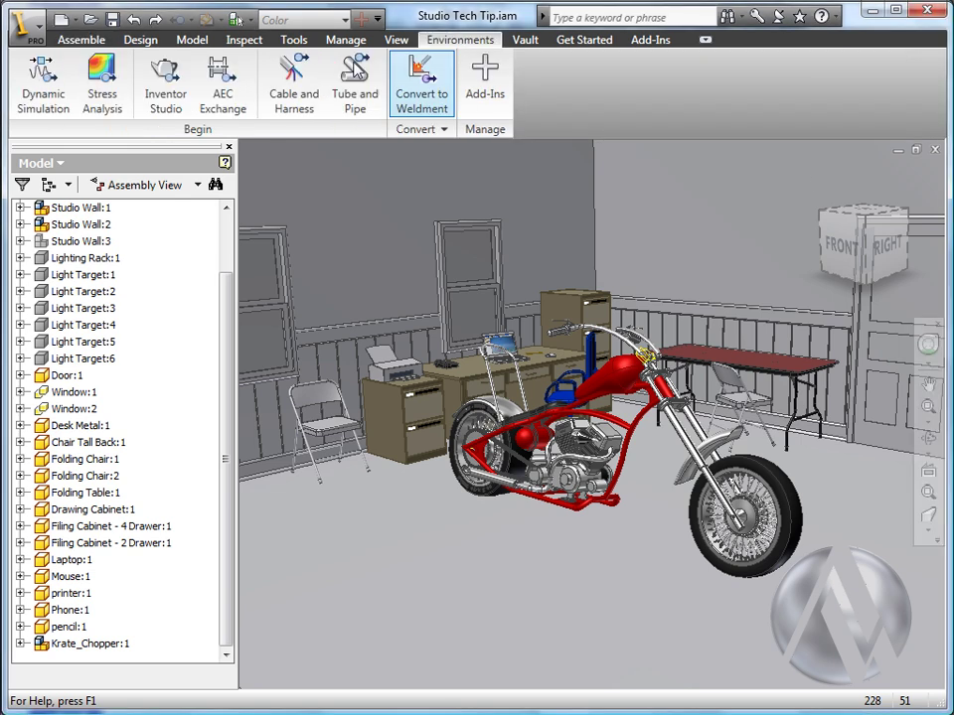
{"action": "left_click", "coordinate": [159, 81]}
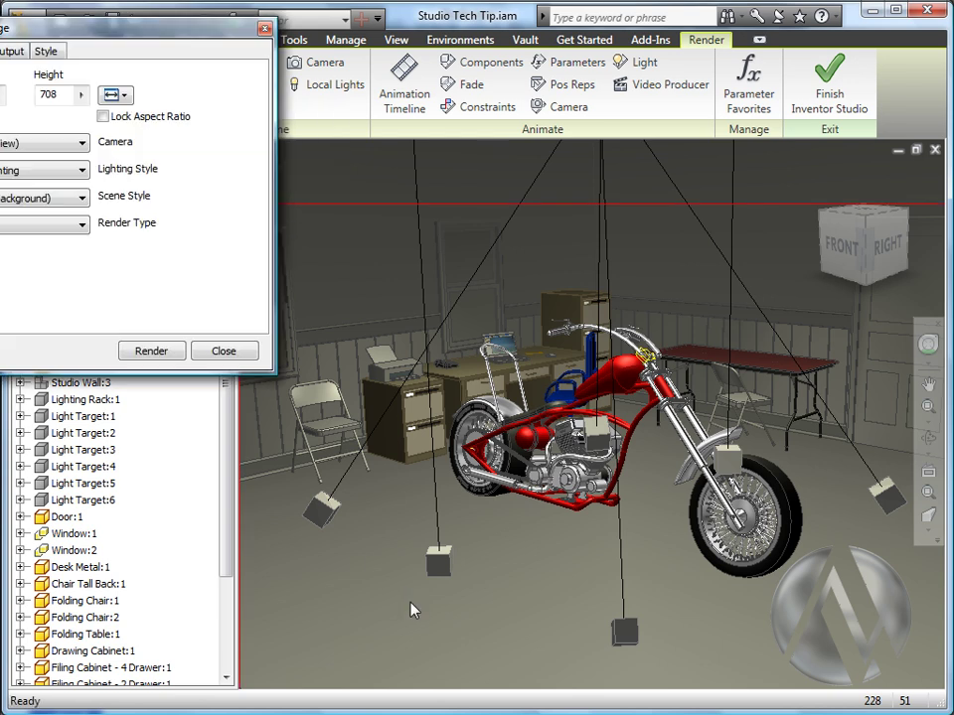
{"action": "left_click", "coordinate": [123, 95]}
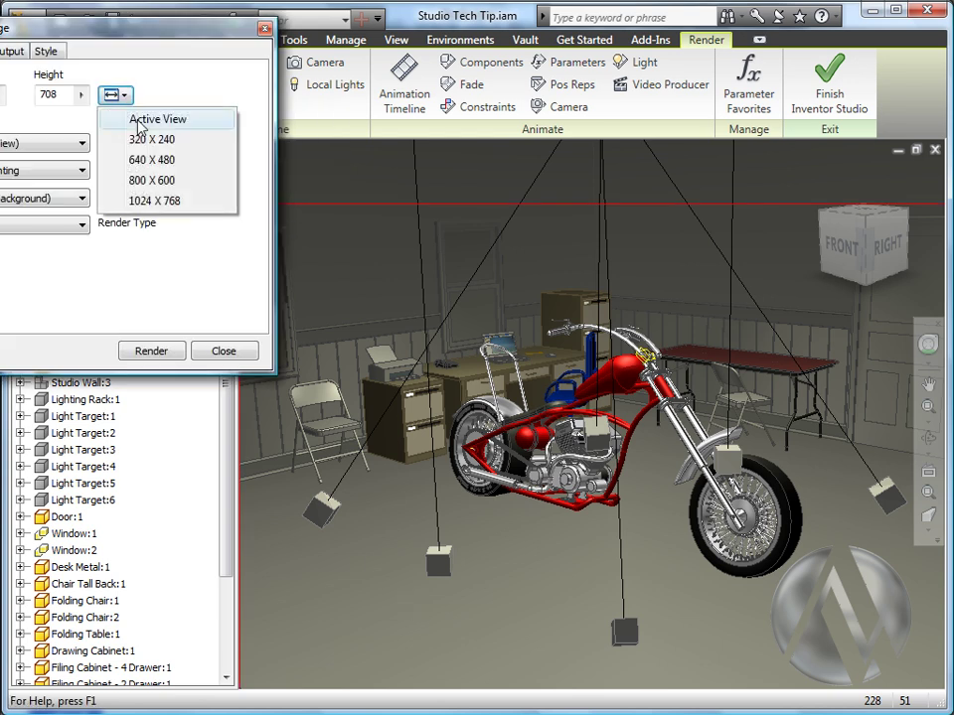
{"action": "left_click", "coordinate": [149, 119]}
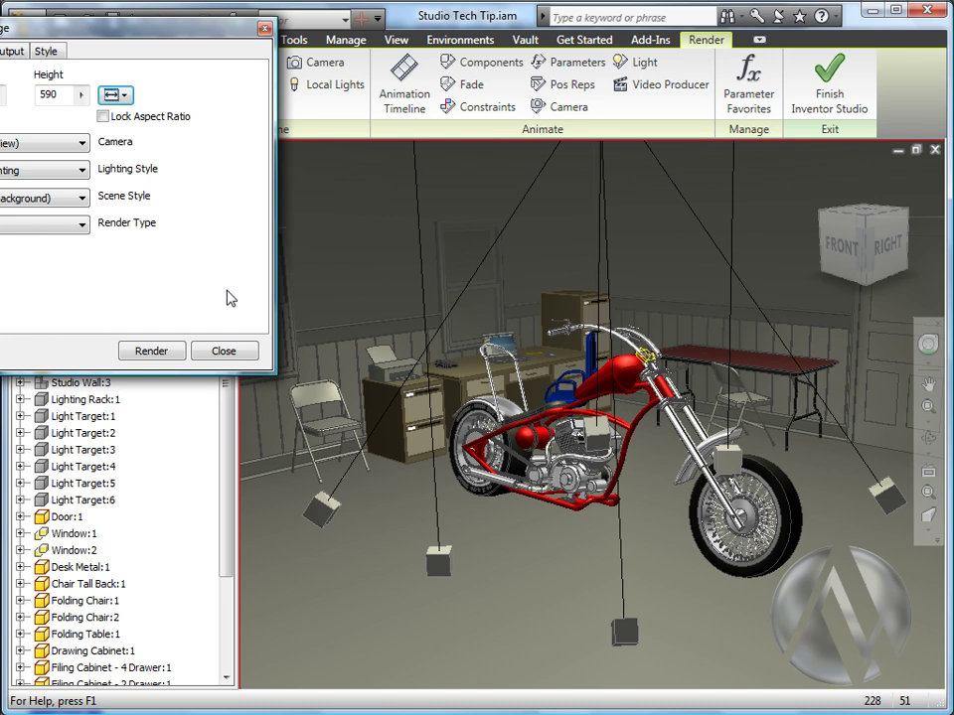
{"action": "left_click", "coordinate": [155, 354]}
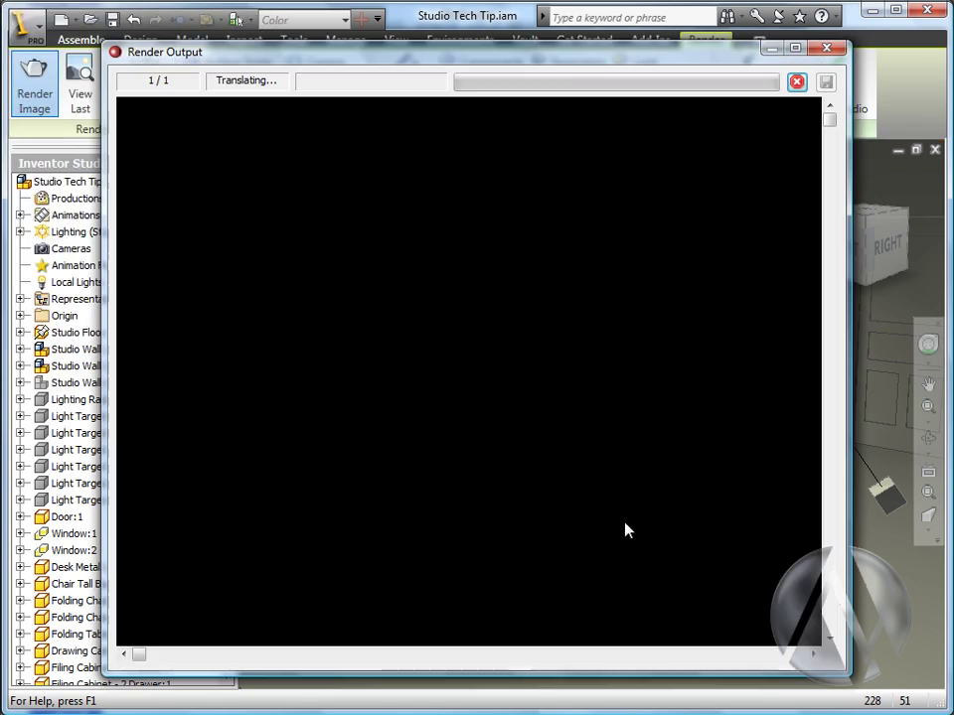